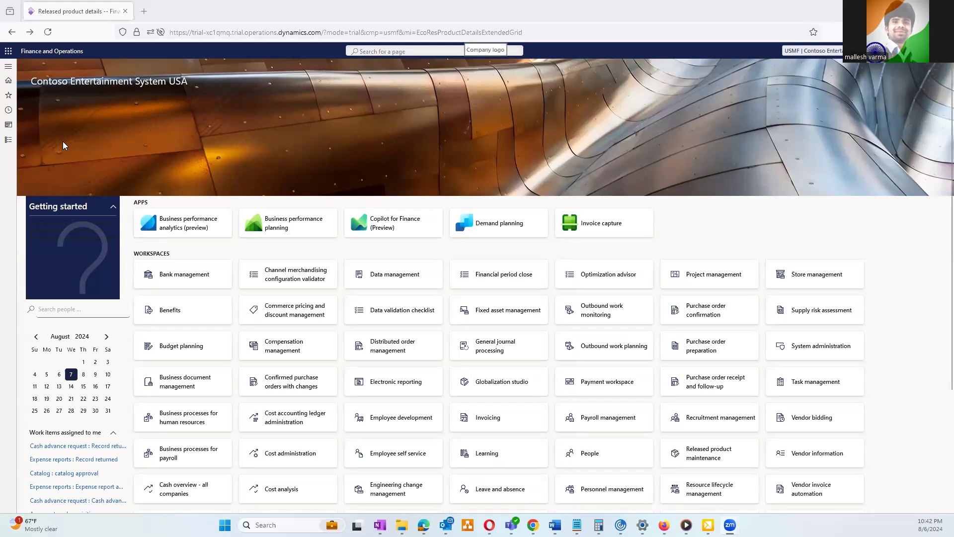
Open the Vendor groups list under Accounts payable > Vendors
click(10, 142)
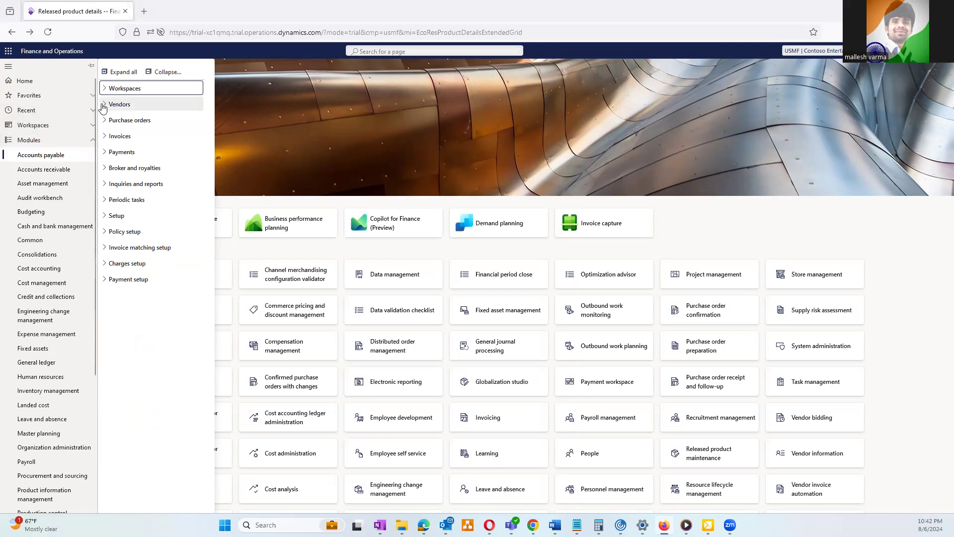
click(104, 105)
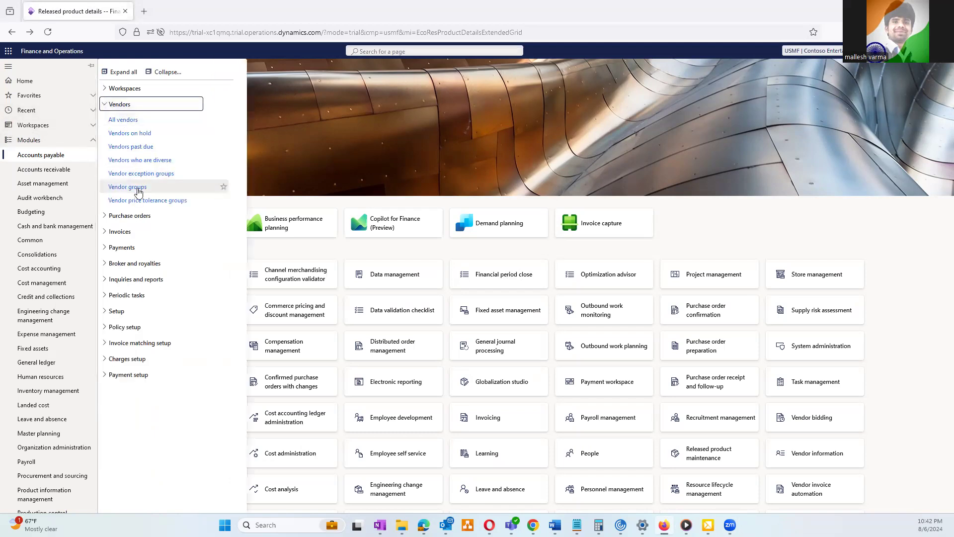
click(130, 188)
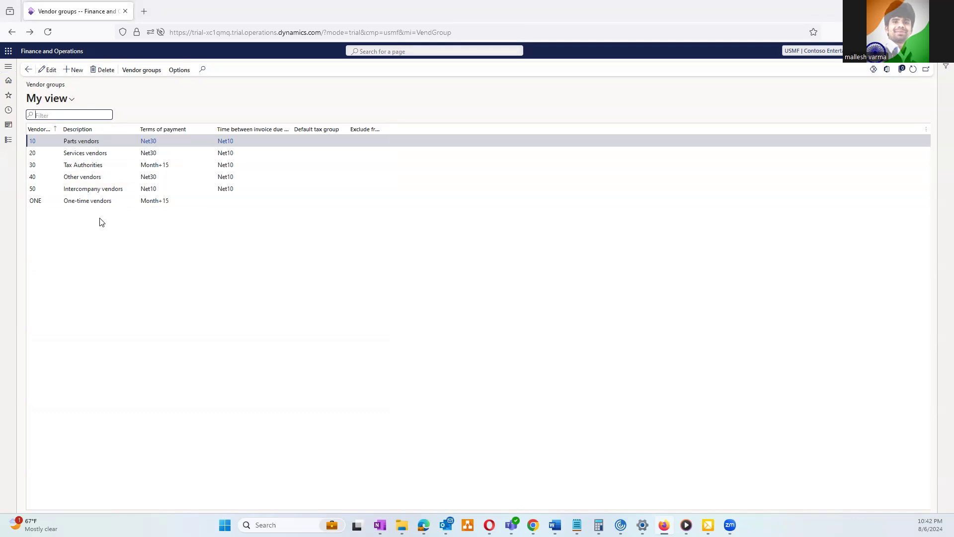
Add and save vendor group 60 described 'Internation Vendors', then widen the Vendor group column
click(77, 70)
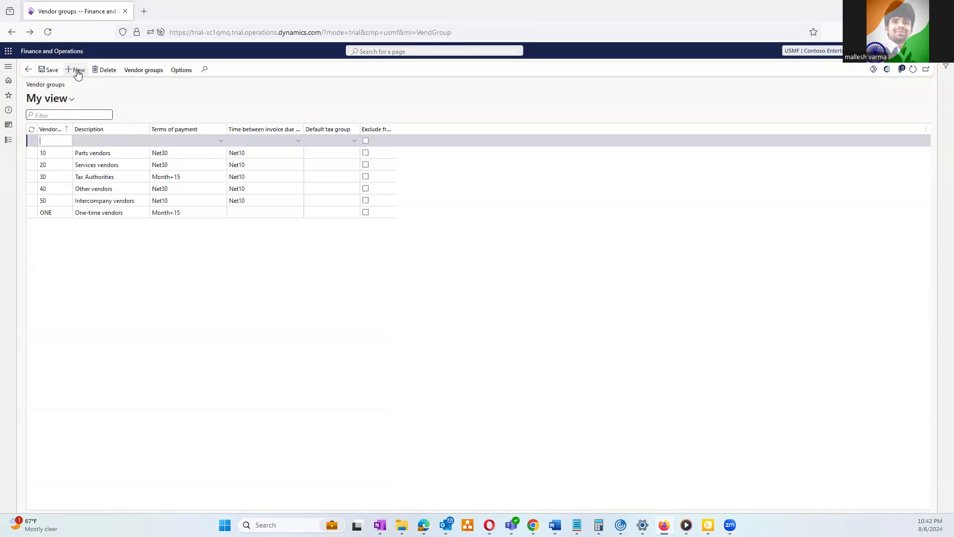
text(60)
click(91, 141)
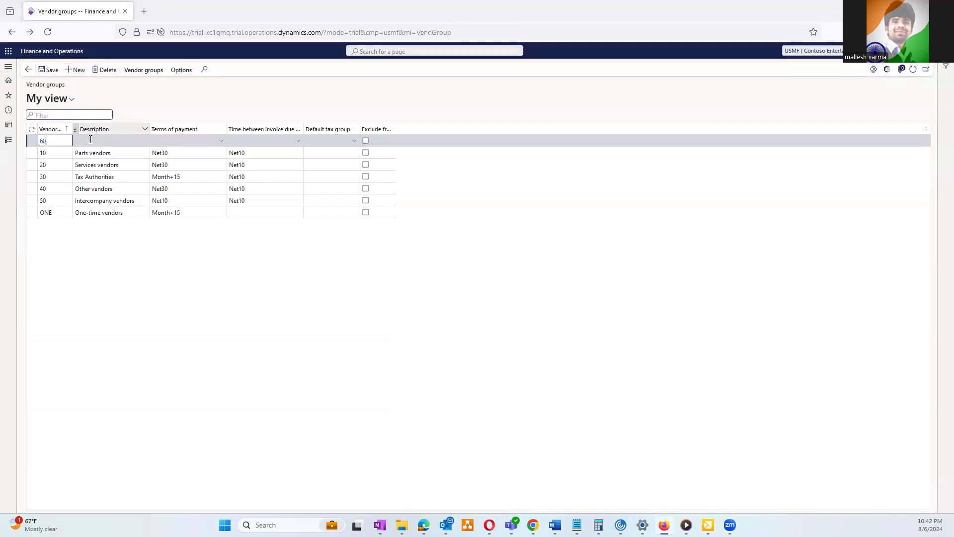
text(Inte)
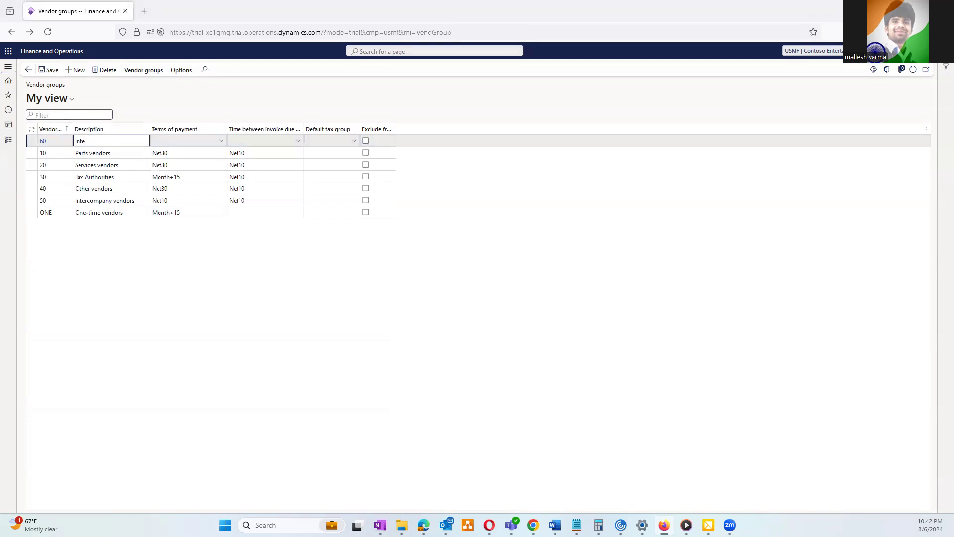
text(rnation Vendors)
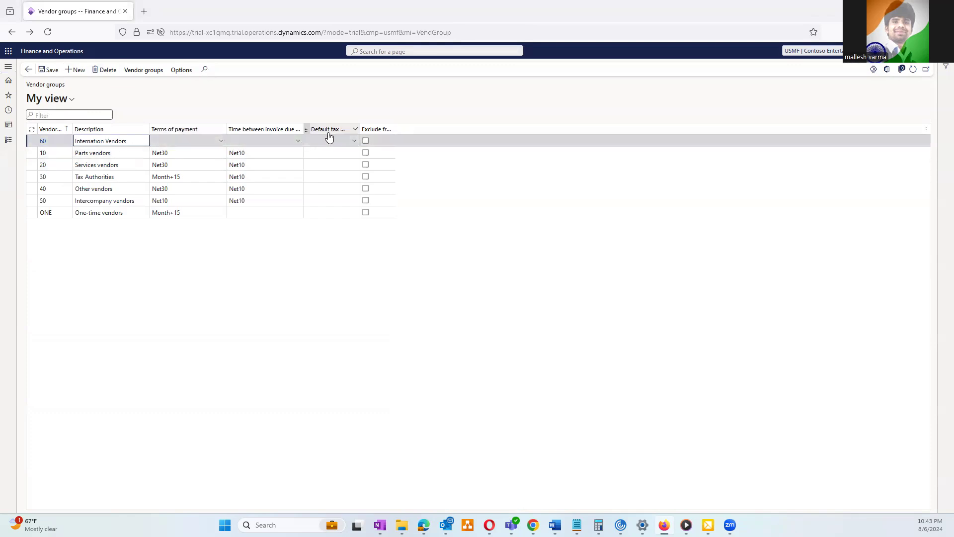
click(52, 73)
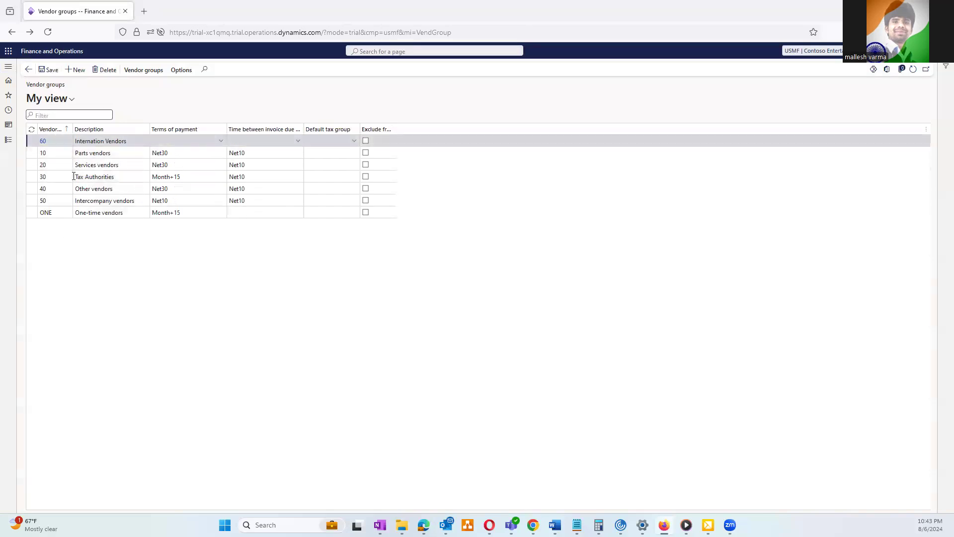
drag(69, 130, 102, 131)
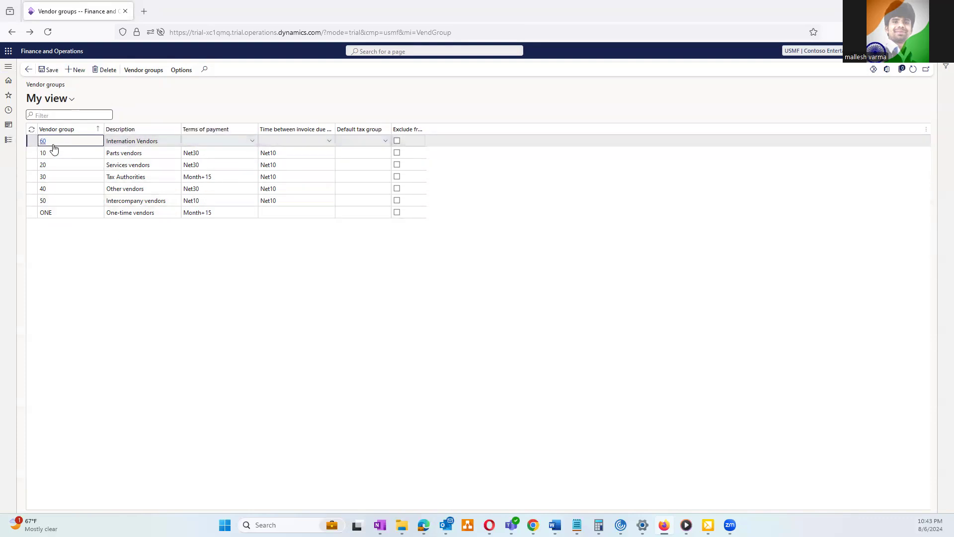
Go to Accounts payable > All vendors and start a new vendor with Alt+N
click(11, 140)
click(128, 121)
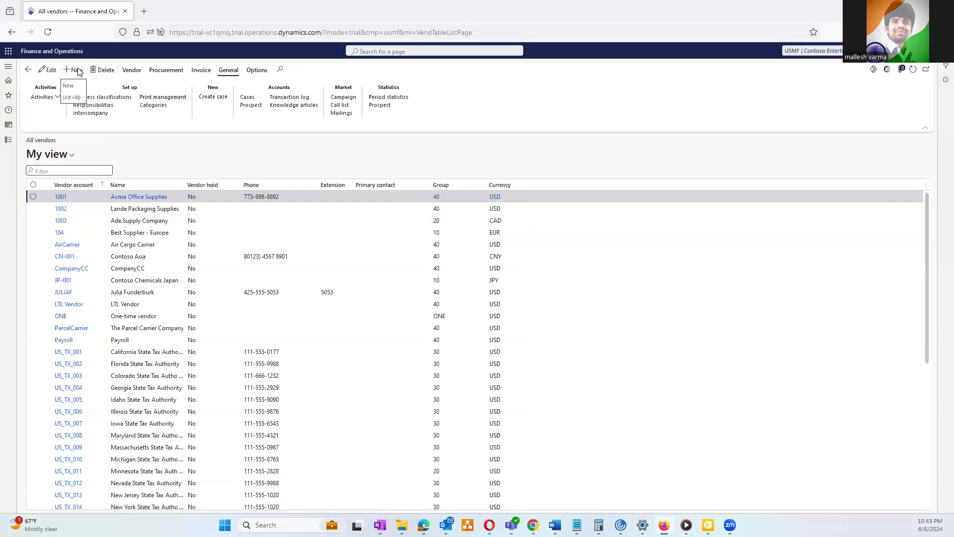
key(alt+n)
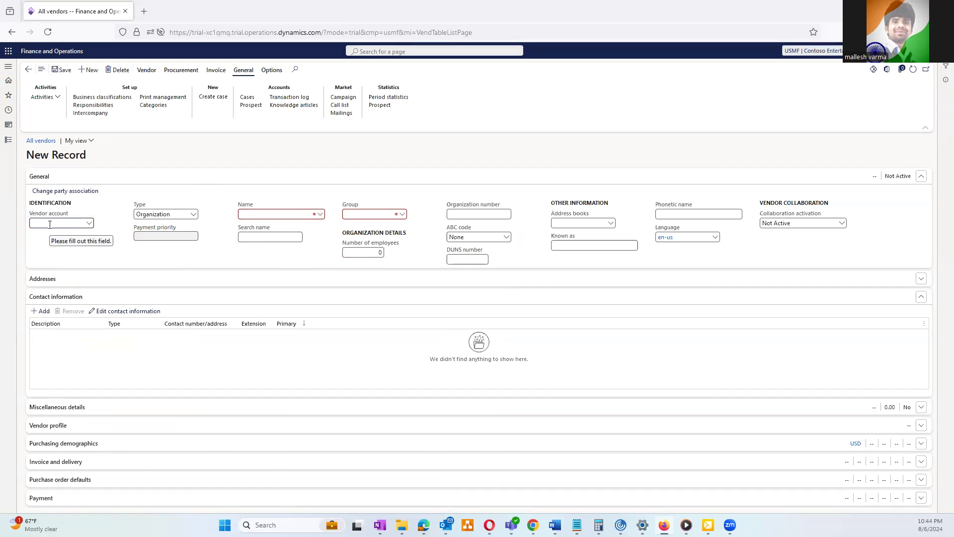
Enter vendor account TESLA and vendor name TESLA TESLA
text(TESLA)
key(Tab)
key(Tab)
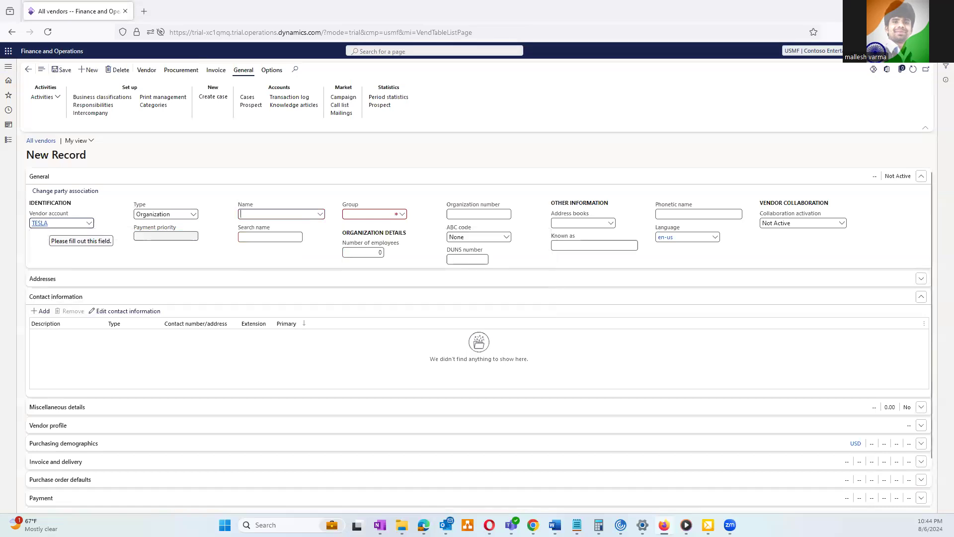
text(t)
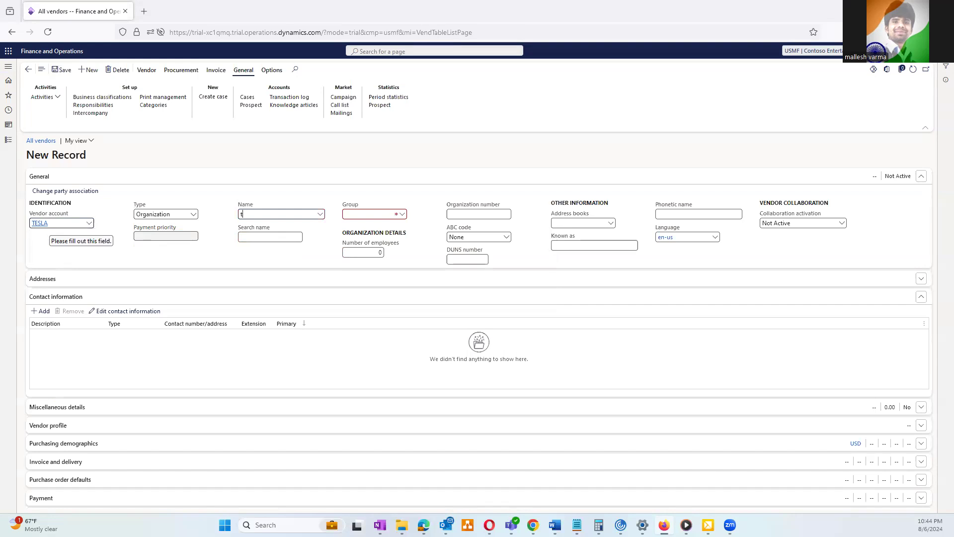
text(er)
key(BackSpace)
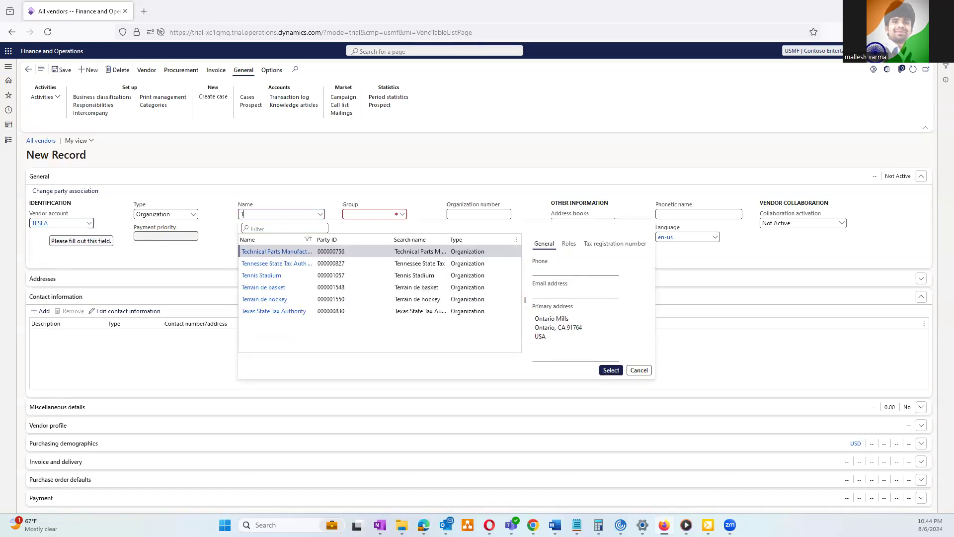
text(ESLA)
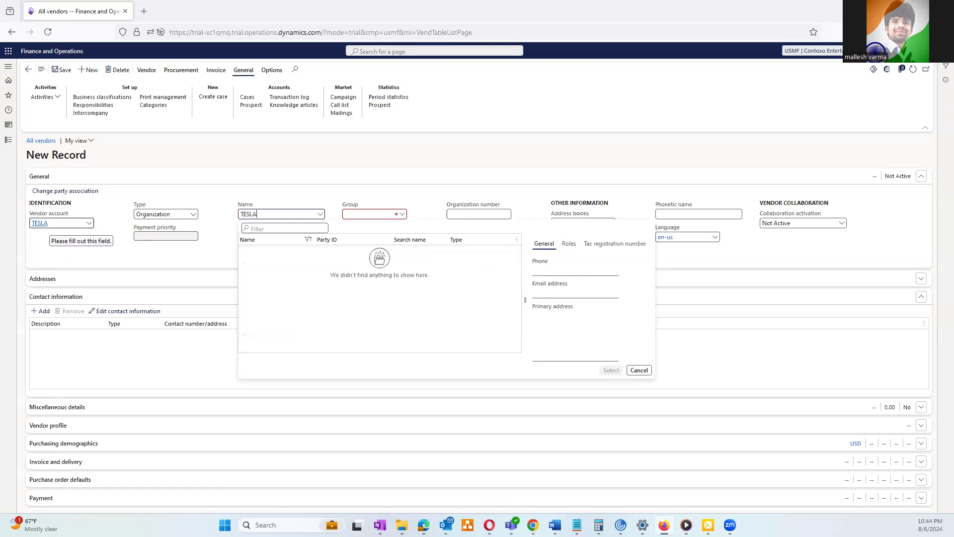
text( TESLA)
key(Tab)
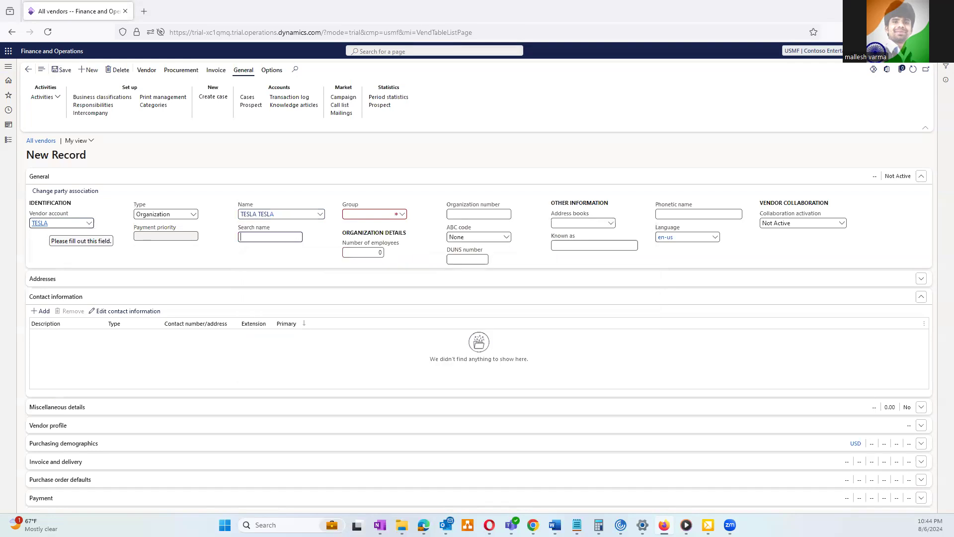
Assign vendor group 60 and save the new vendor record
key(Tab)
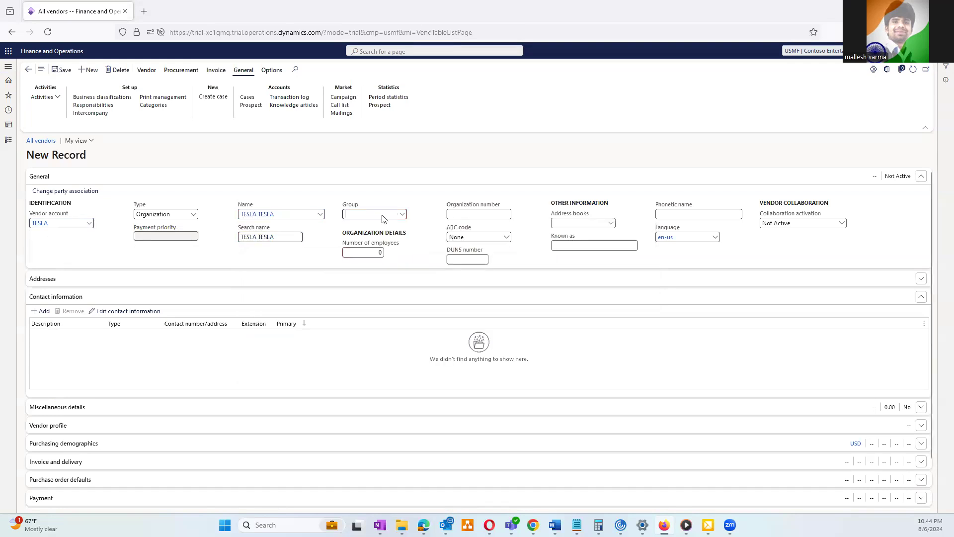
click(402, 215)
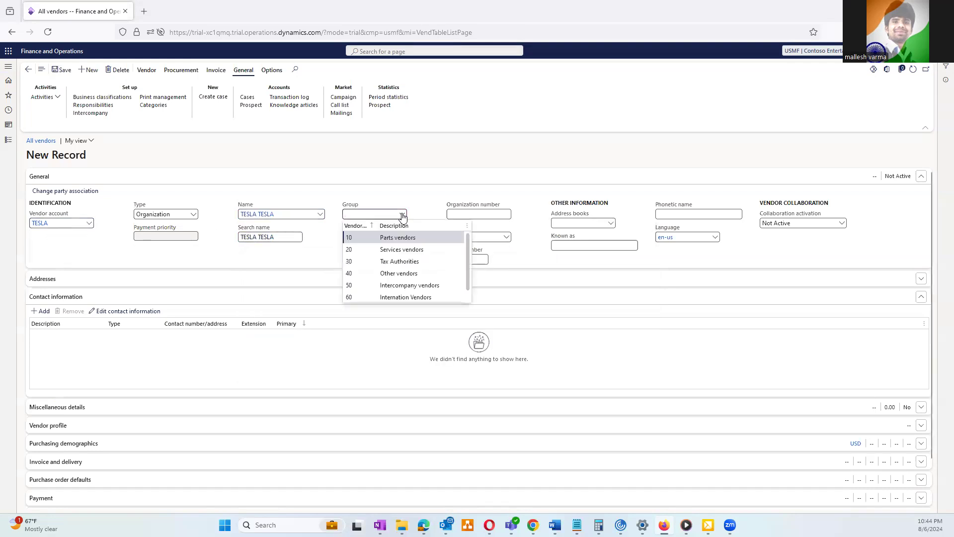
scroll(373, 291, down, 1)
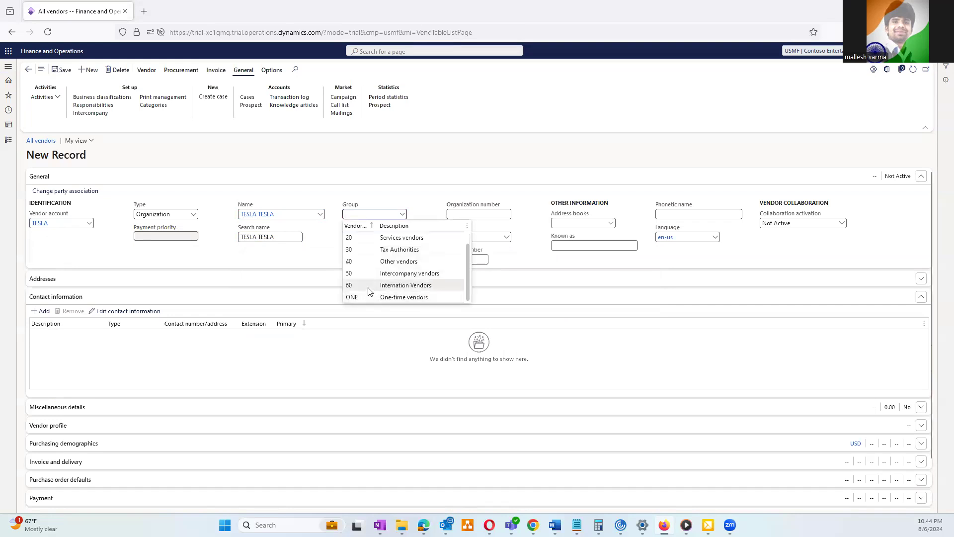
click(370, 288)
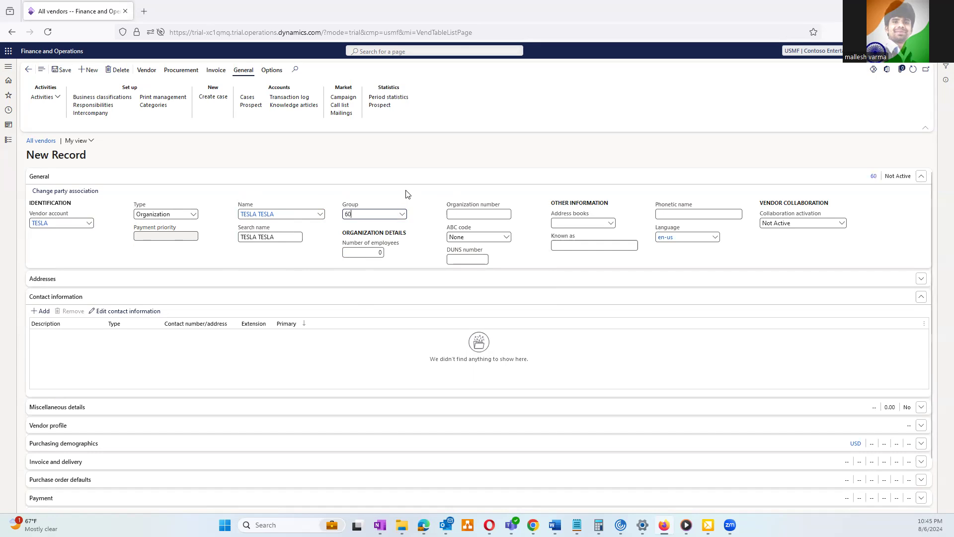
click(63, 73)
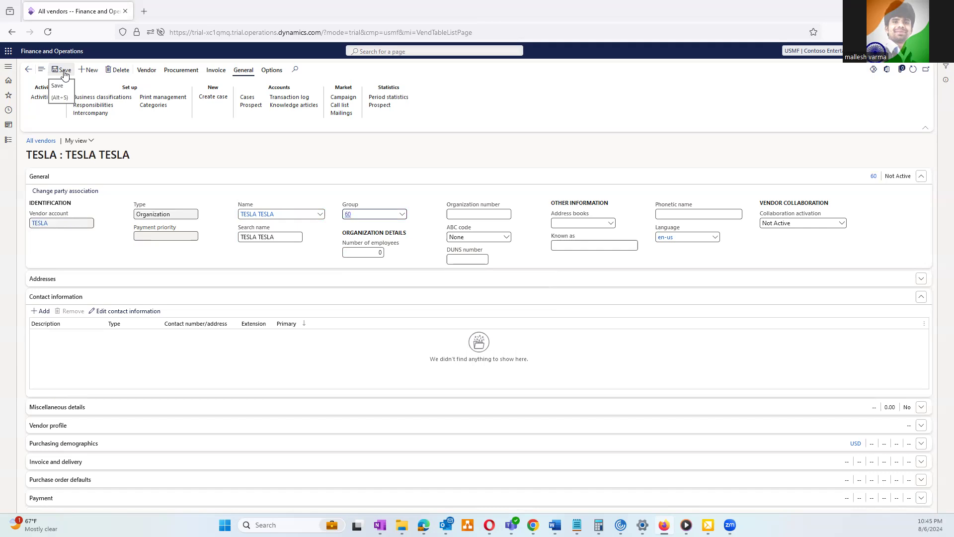
click(110, 281)
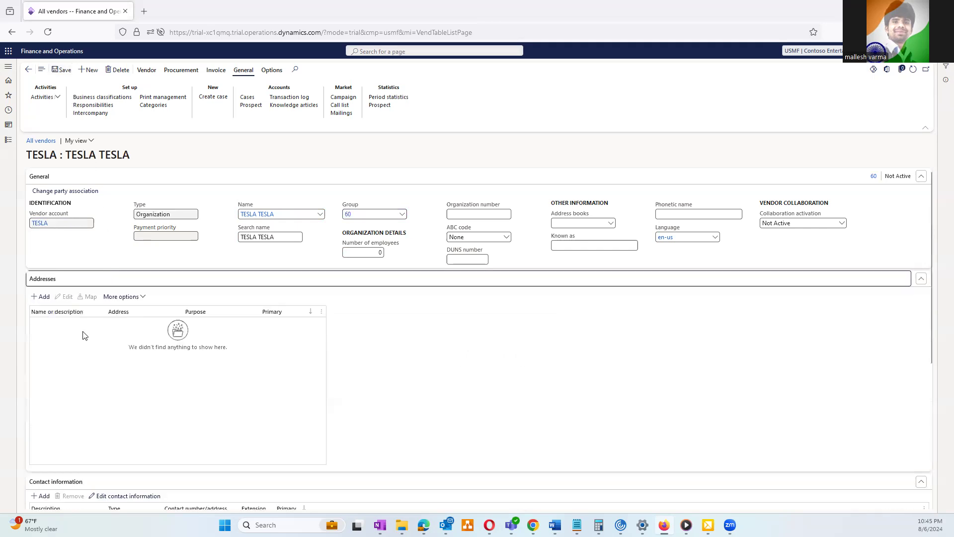
Scroll through the vendor form to review the still-empty Addresses section
scroll(141, 354, down, 3)
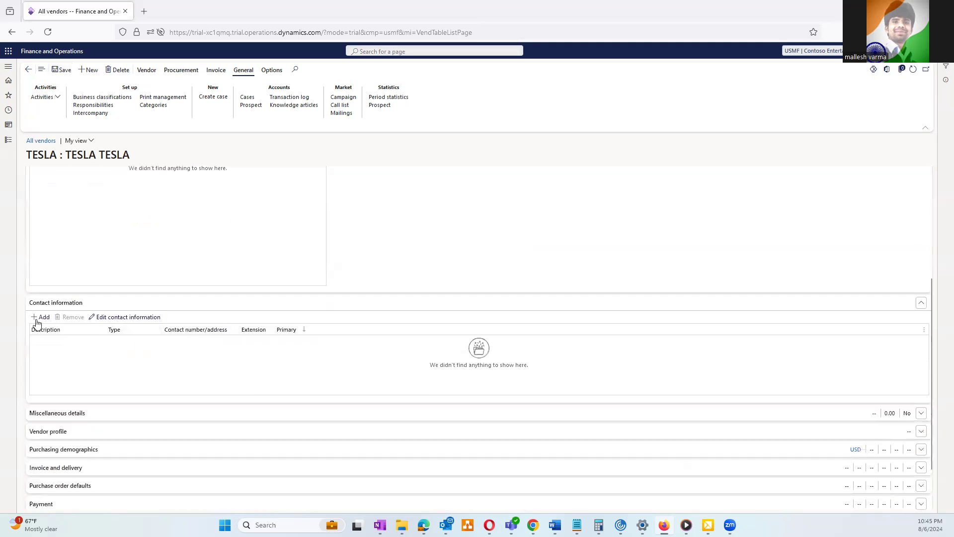
scroll(275, 357, up, 2)
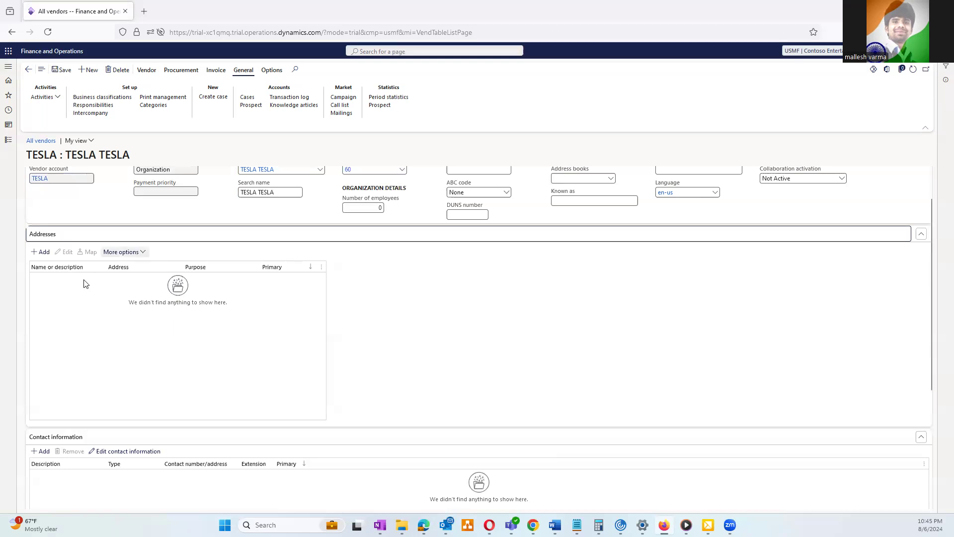
scroll(141, 374, down, 3)
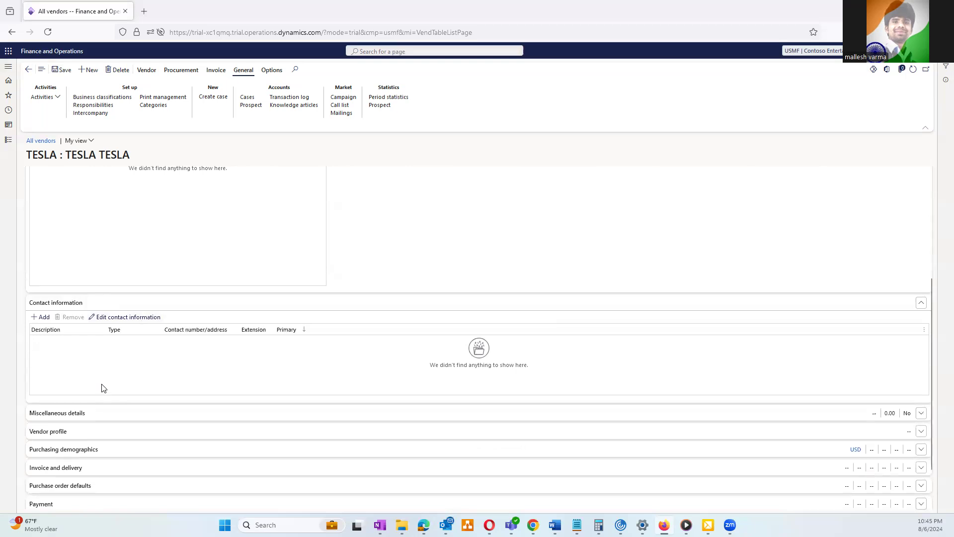
scroll(104, 387, up, 4)
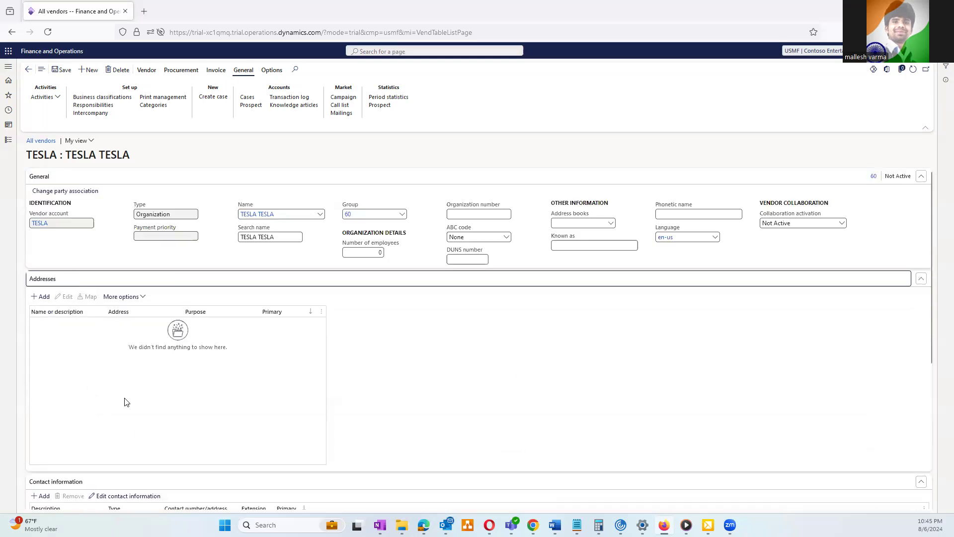
scroll(141, 457, down, 4)
scroll(147, 434, up, 4)
Start a new address named 'tesla' and browse the ZIP/postal code lookup
click(42, 297)
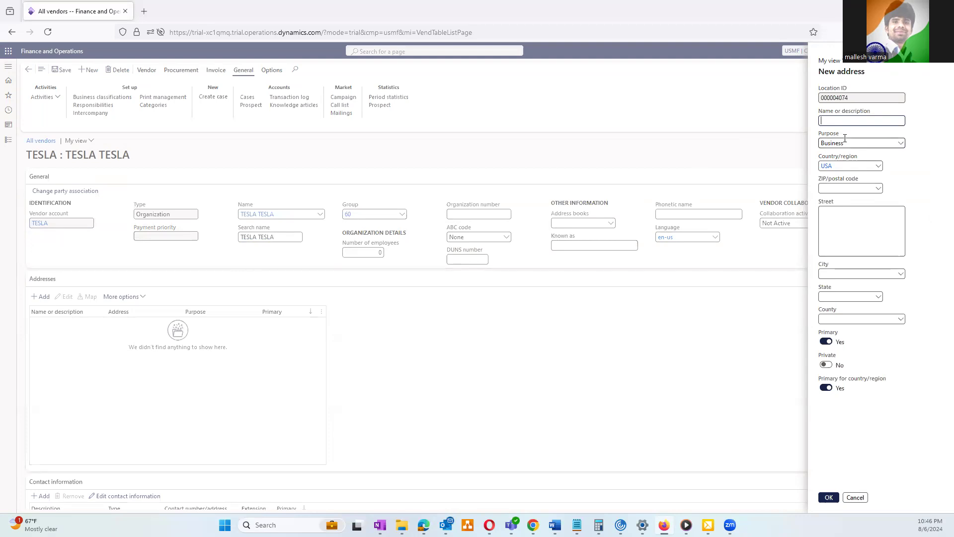
text(tesla)
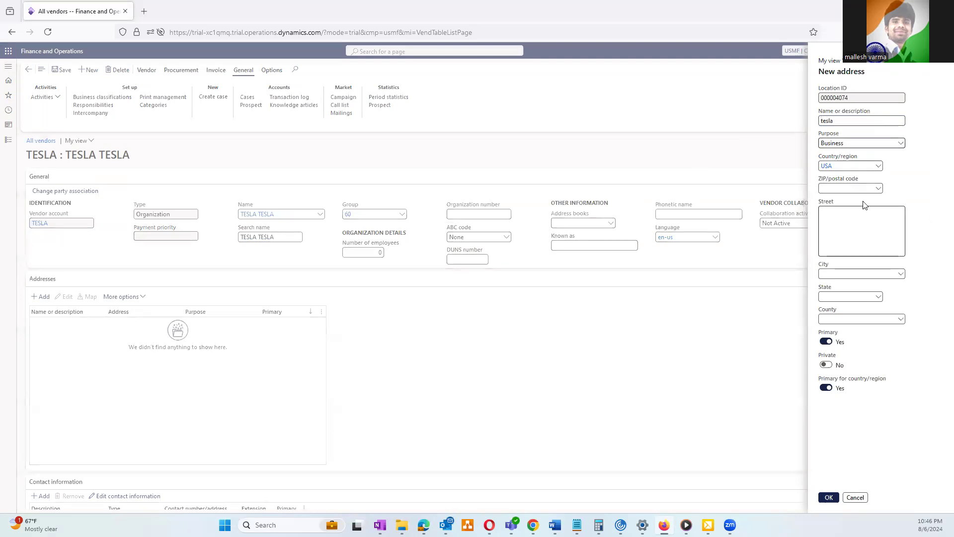
click(879, 188)
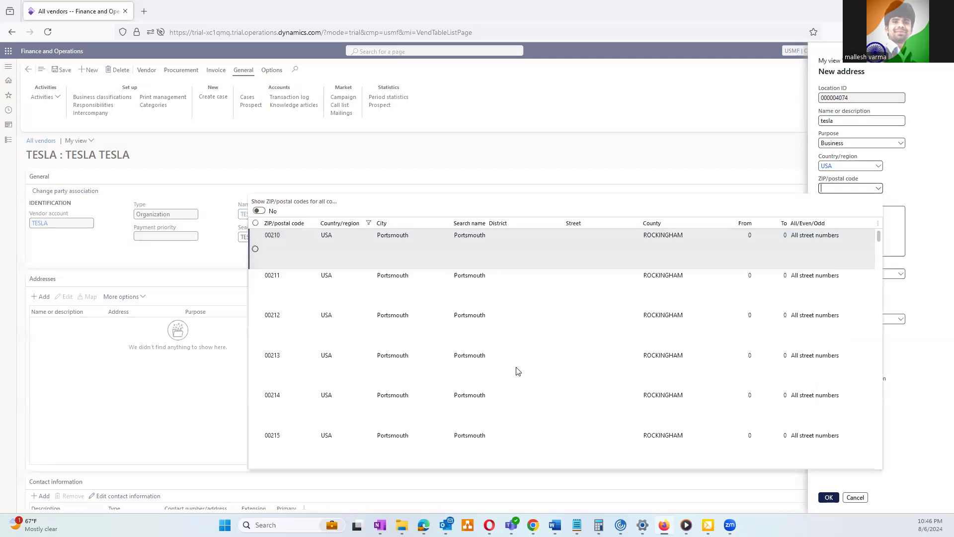
scroll(511, 381, down, 5)
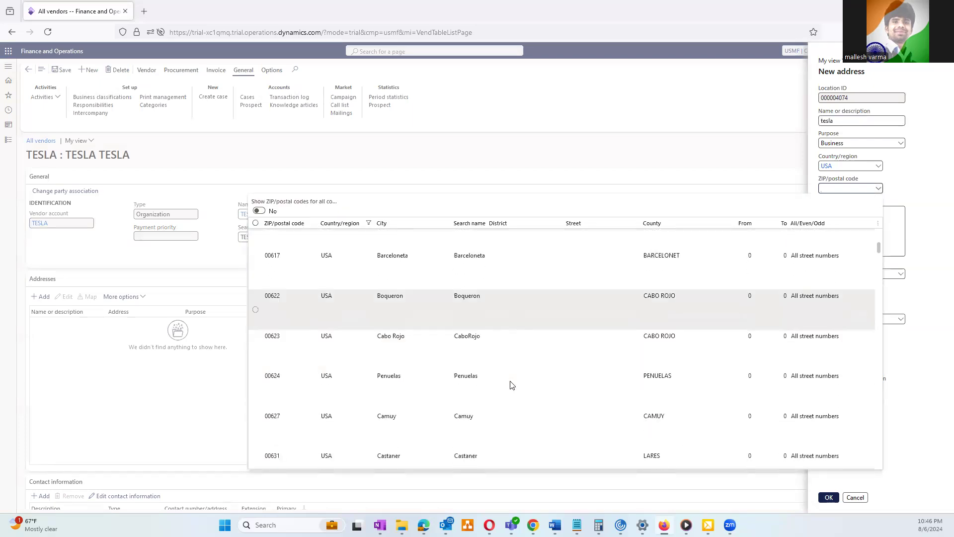
scroll(512, 385, down, 5)
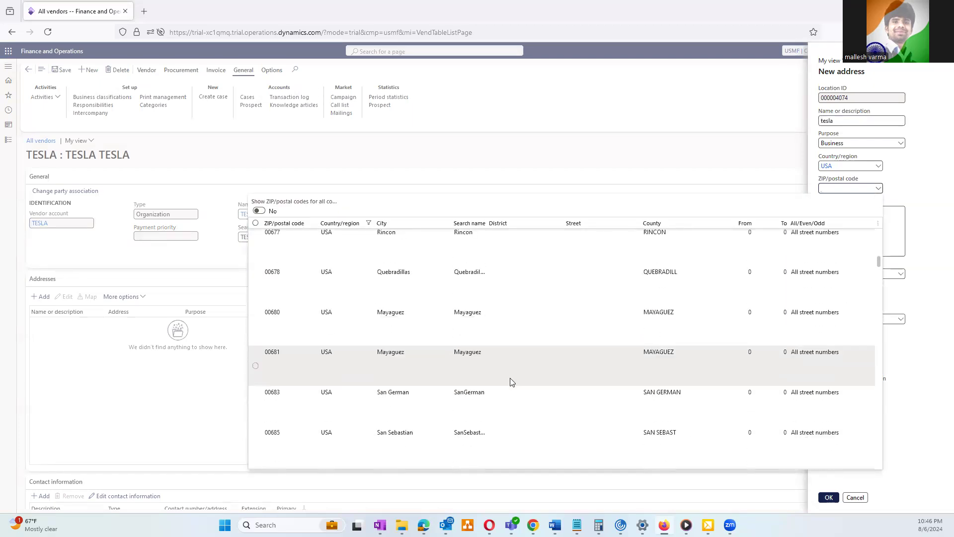
scroll(512, 381, down, 5)
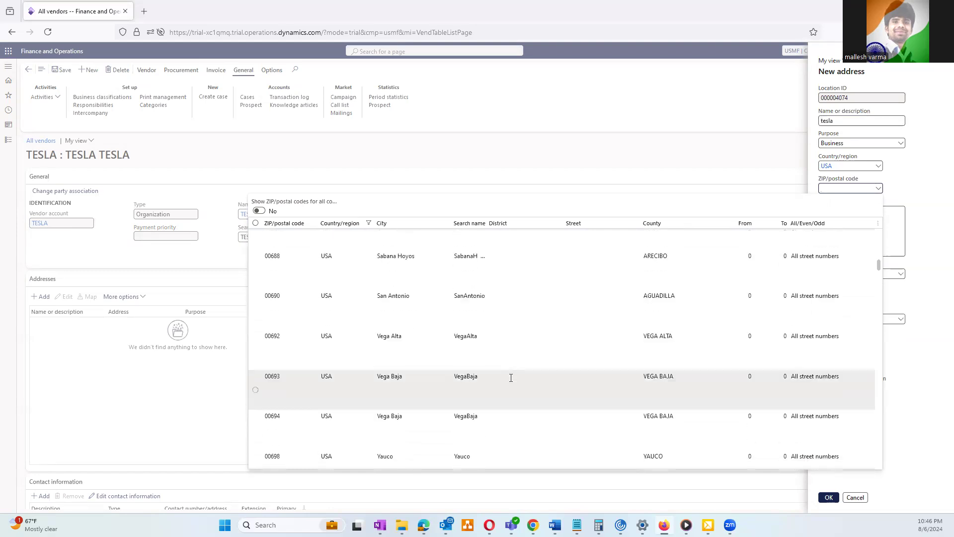
scroll(511, 378, down, 5)
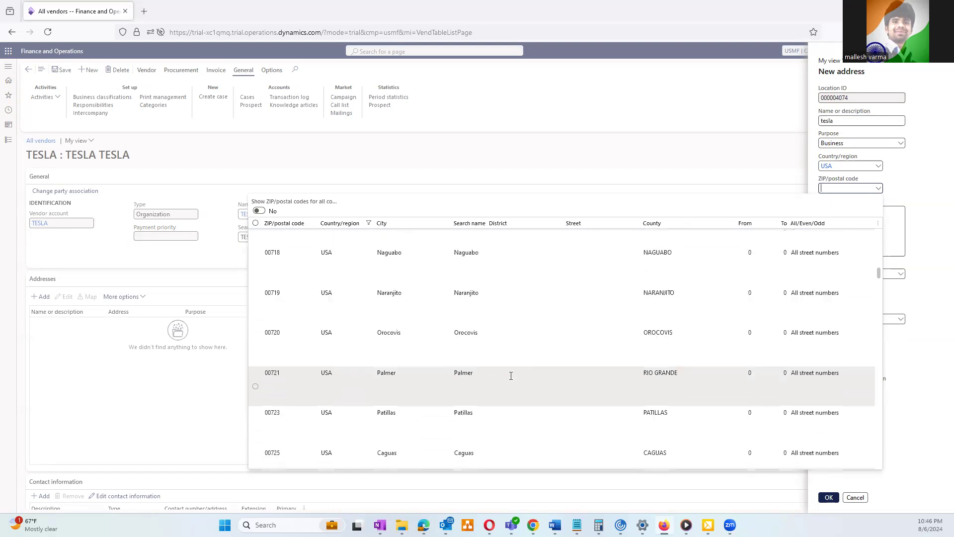
scroll(511, 375, down, 10)
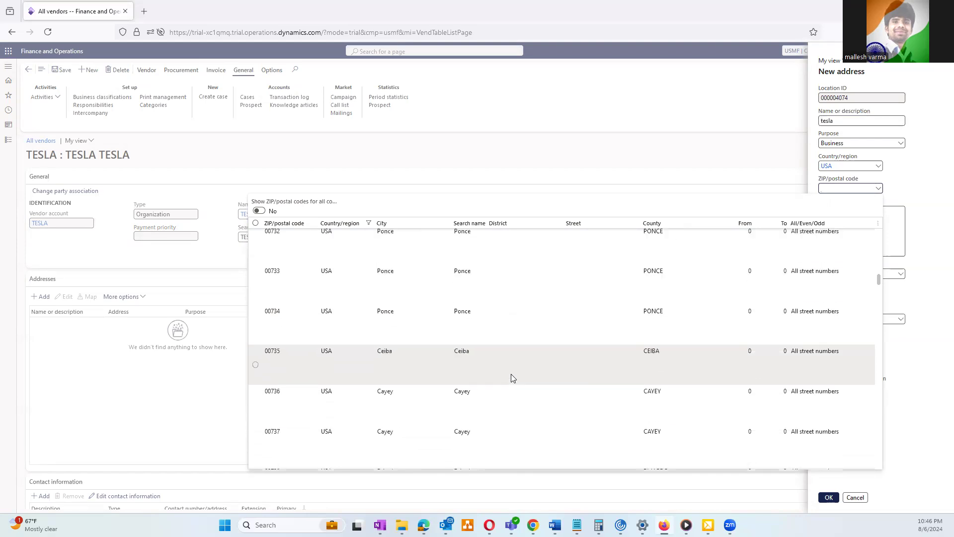
scroll(511, 375, down, 7)
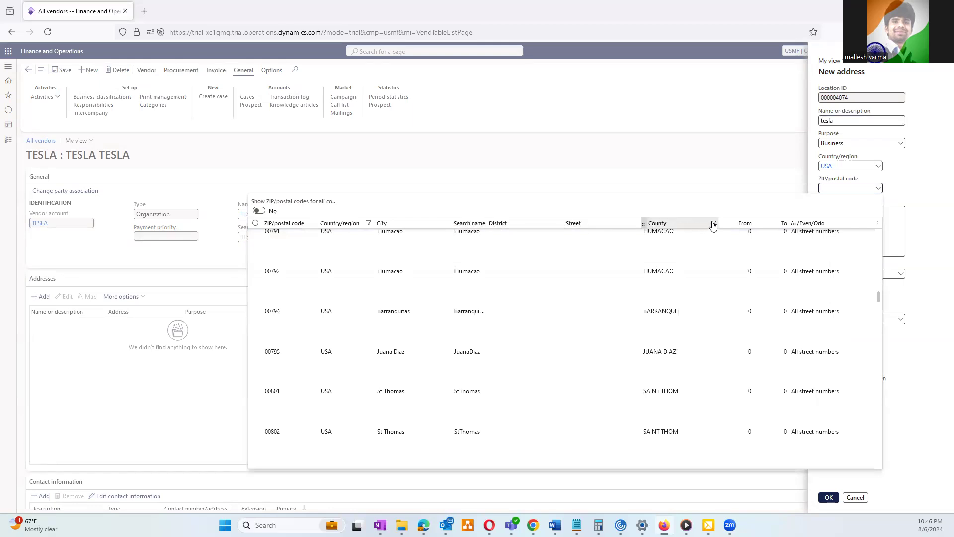
Filter the ZIP lookup's City column to entries containing 'chicag'
click(447, 224)
text(chicago)
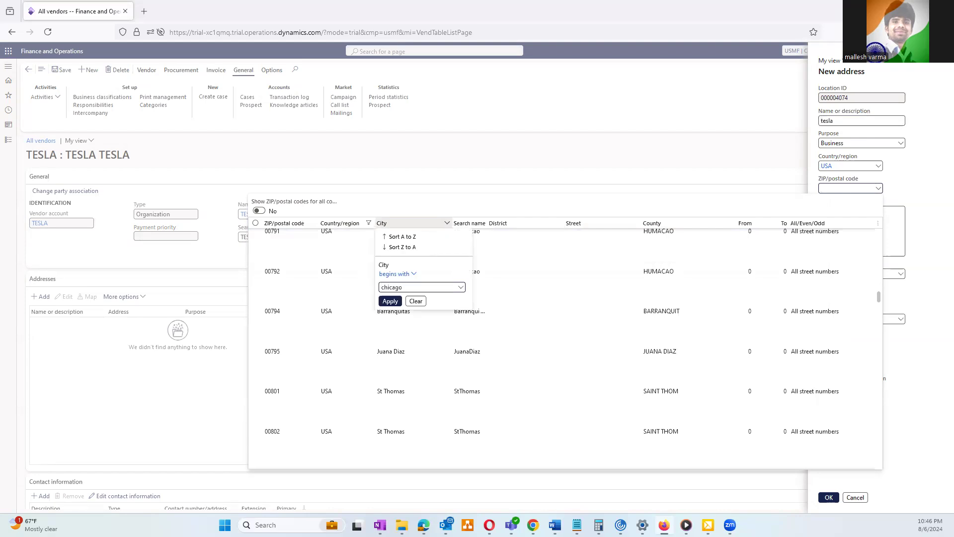
click(415, 274)
click(394, 307)
click(391, 302)
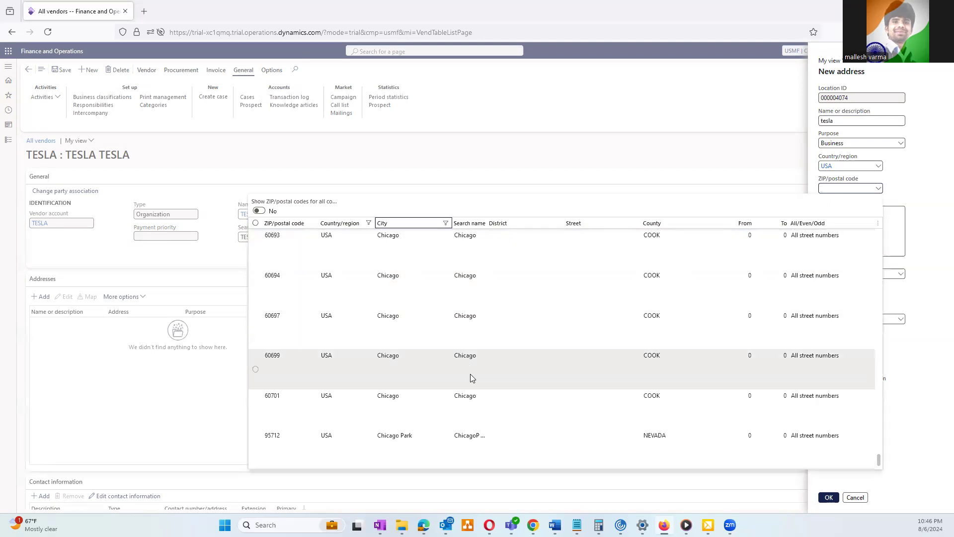
scroll(596, 352, up, 10)
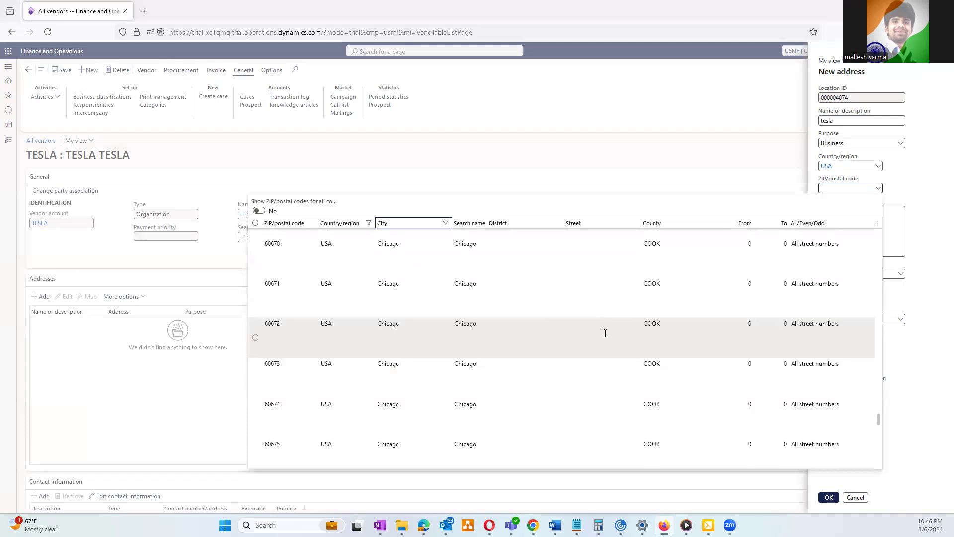
scroll(606, 329, up, 5)
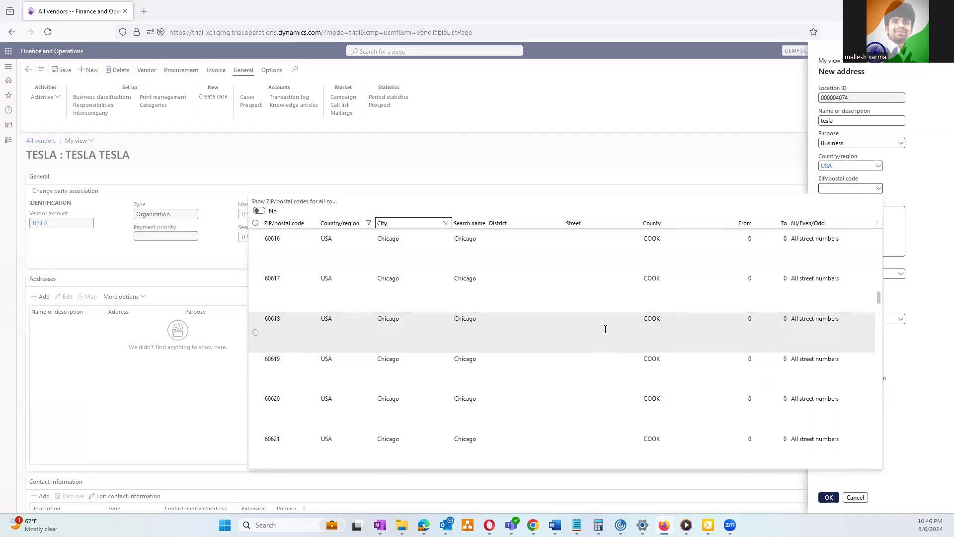
Pick ZIP 60611, enter street Navy Paier, and confirm the Chicago business address
click(513, 297)
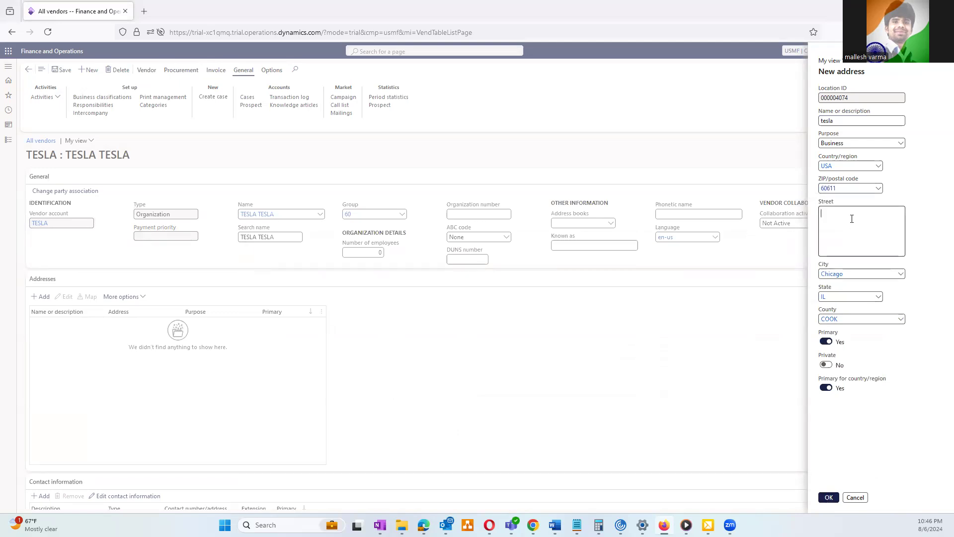
text(Navy Paier)
click(830, 498)
scroll(393, 418, down, 2)
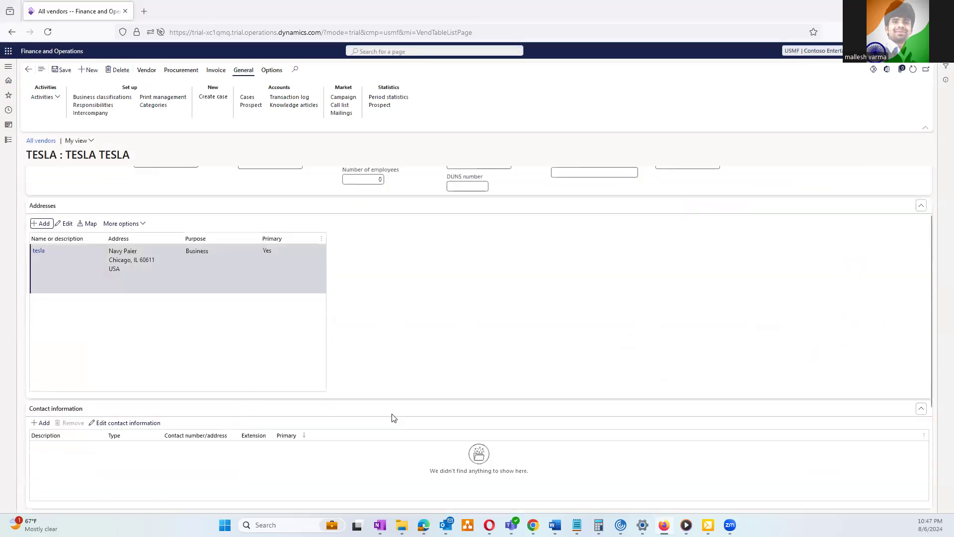
Add a 'Primary Contact' phone entry with the vendor's phone number, mark it primary, and save
click(41, 406)
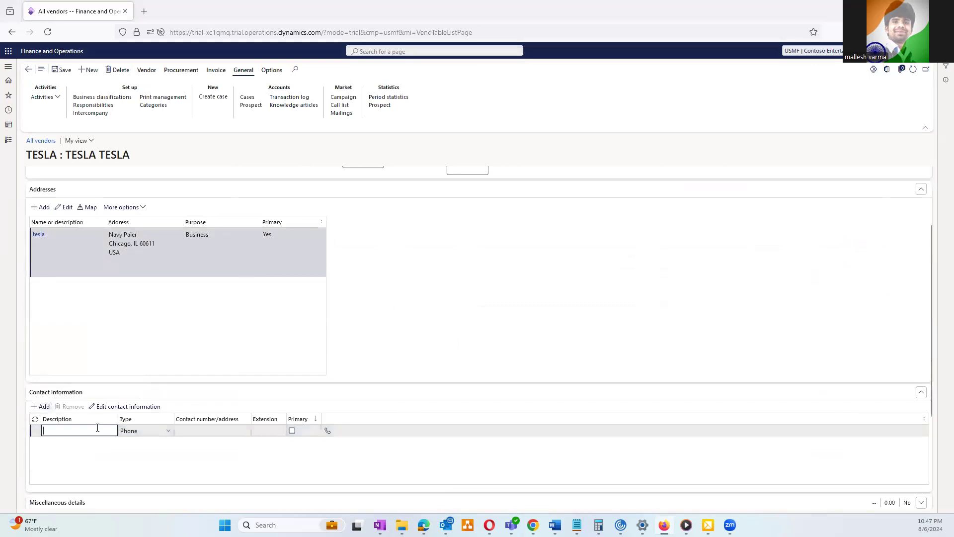
text(Primary Con)
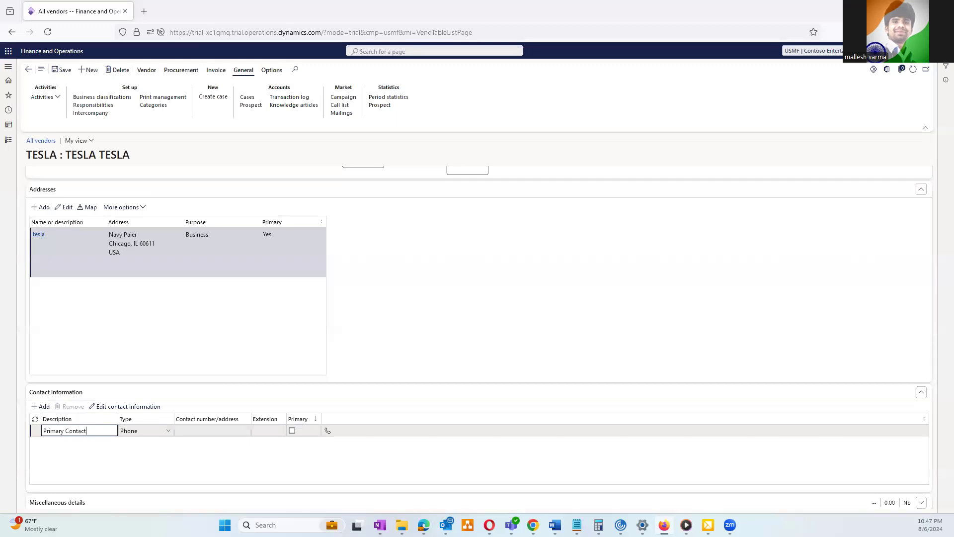
text(tact)
key(Tab)
key(Tab)
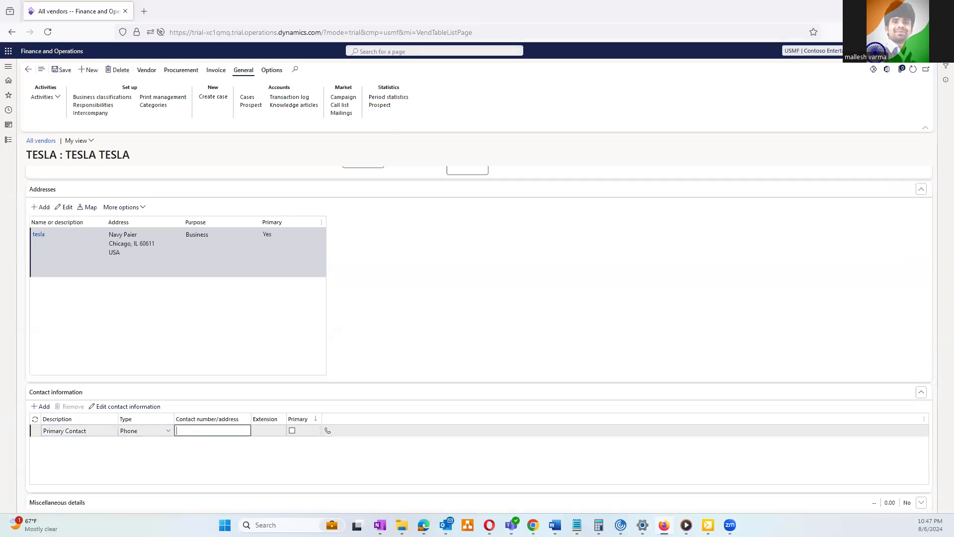
click(292, 431)
click(66, 71)
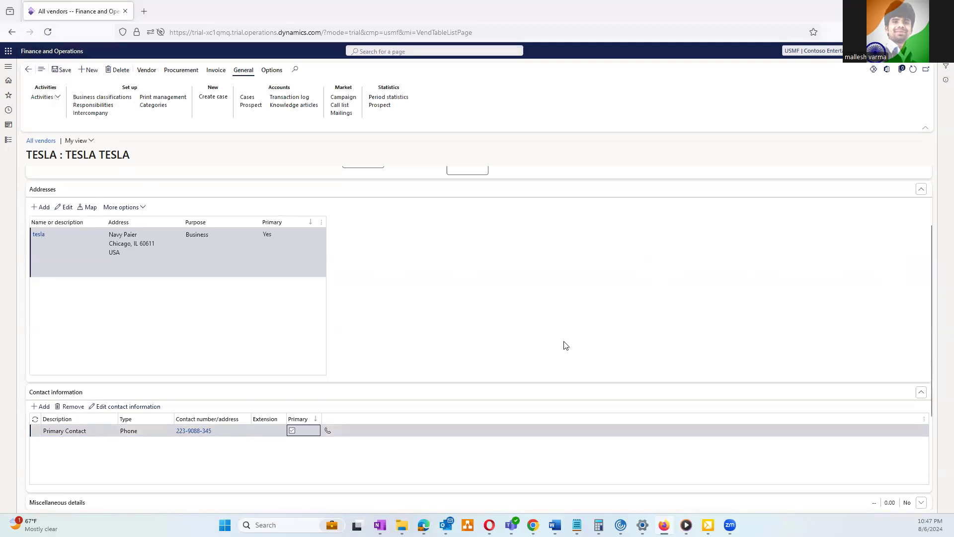
scroll(562, 342, down, 3)
Review the Miscellaneous details and Vendor profile sections, then show the Vendor action tab
click(86, 356)
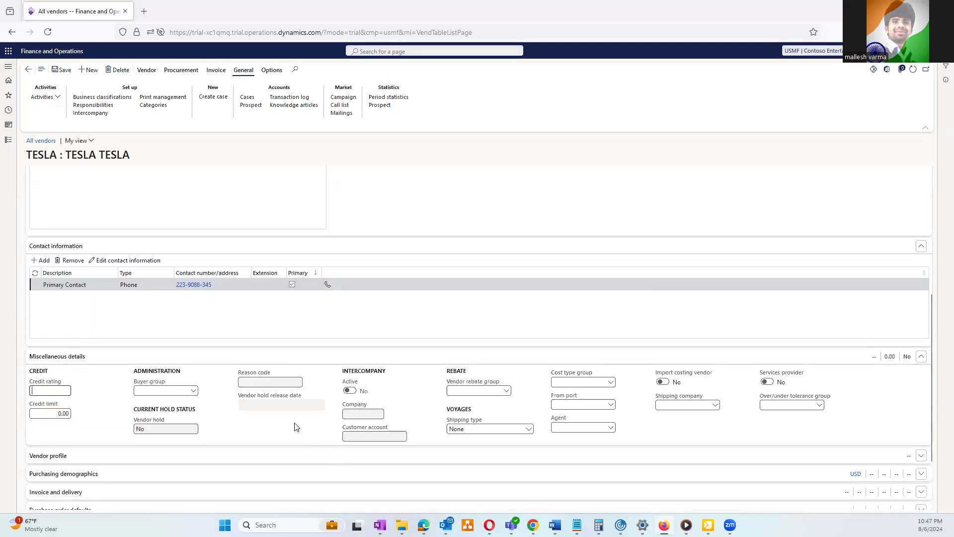
scroll(240, 462, down, 2)
click(100, 377)
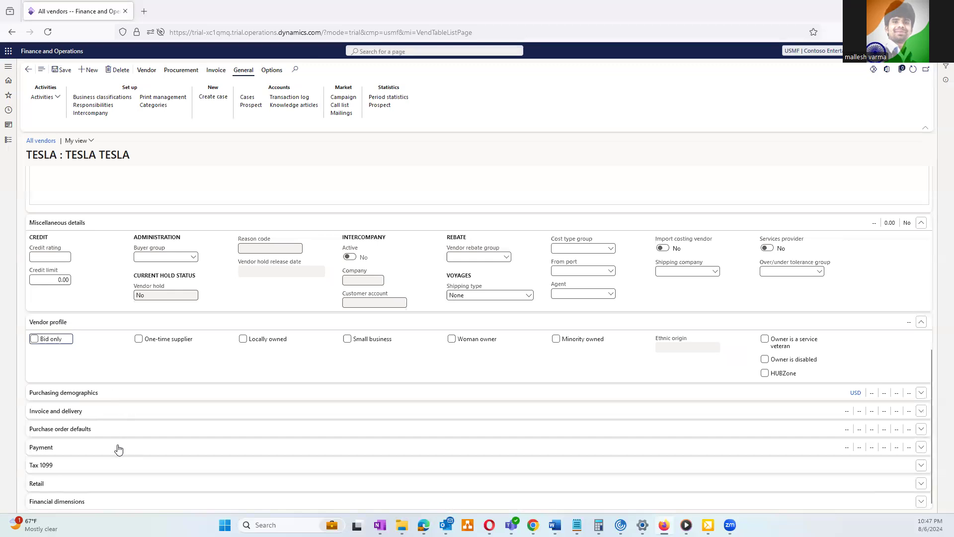
scroll(236, 444, up, 10)
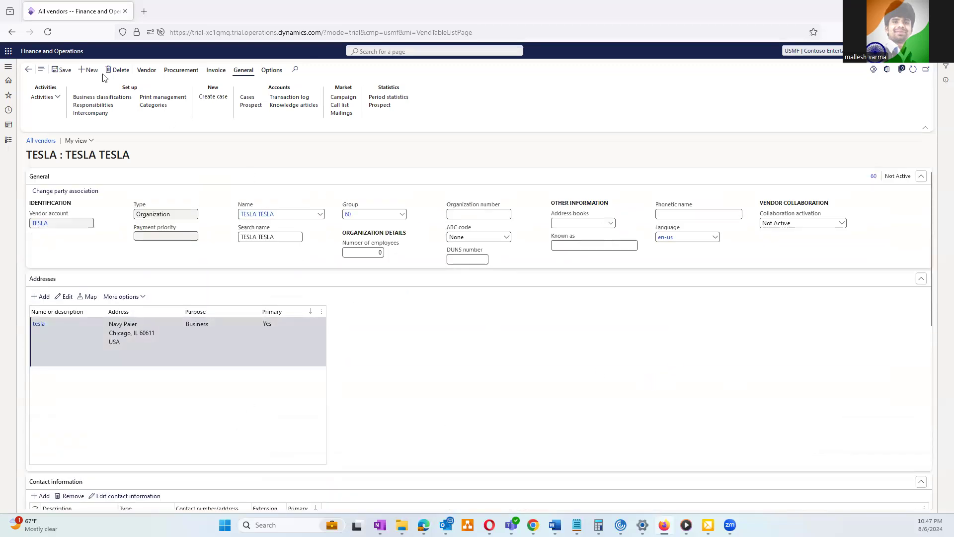
click(154, 75)
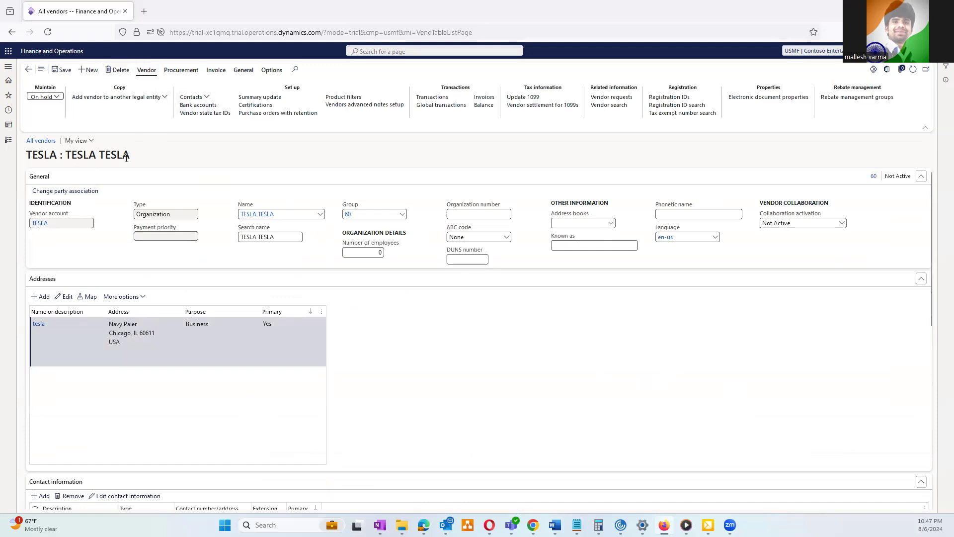
Choose Add contacts from the Contacts menu on the Vendor tab
click(205, 97)
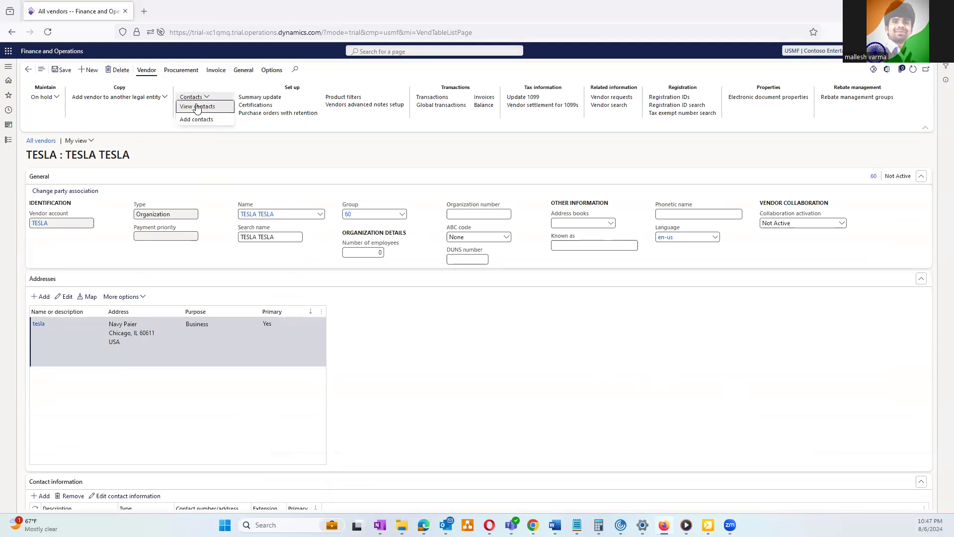
click(196, 120)
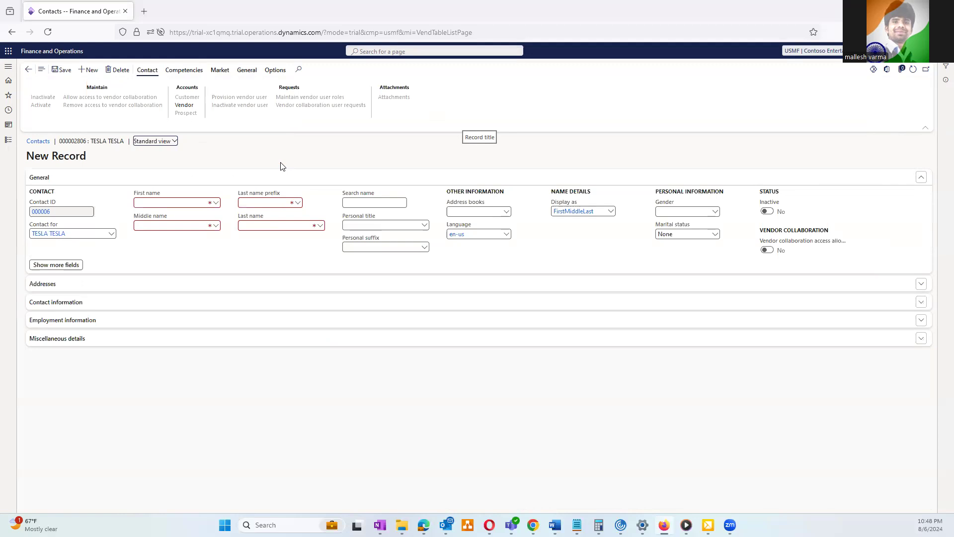
Fill in the TESLA contact person's first name, last name and search name, then save
click(159, 203)
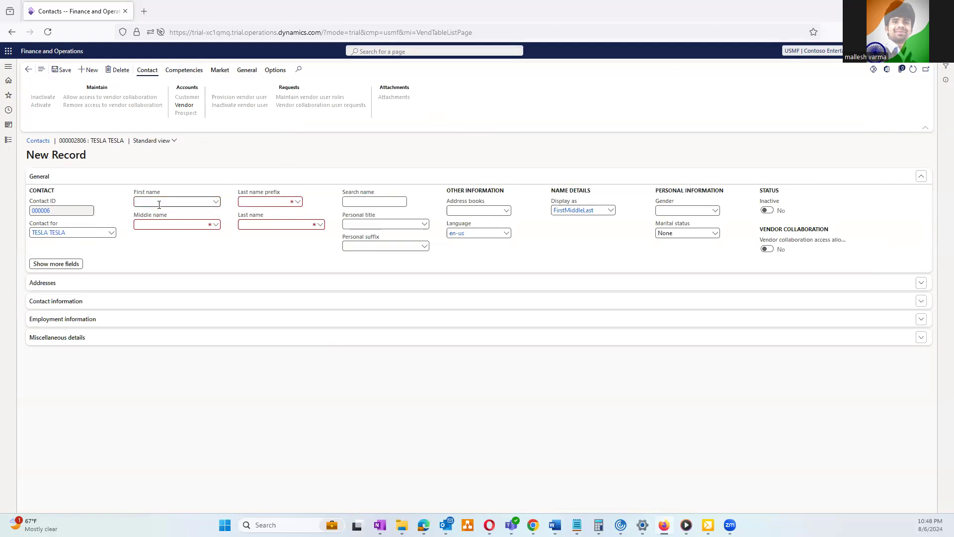
text(ELON)
key(Tab)
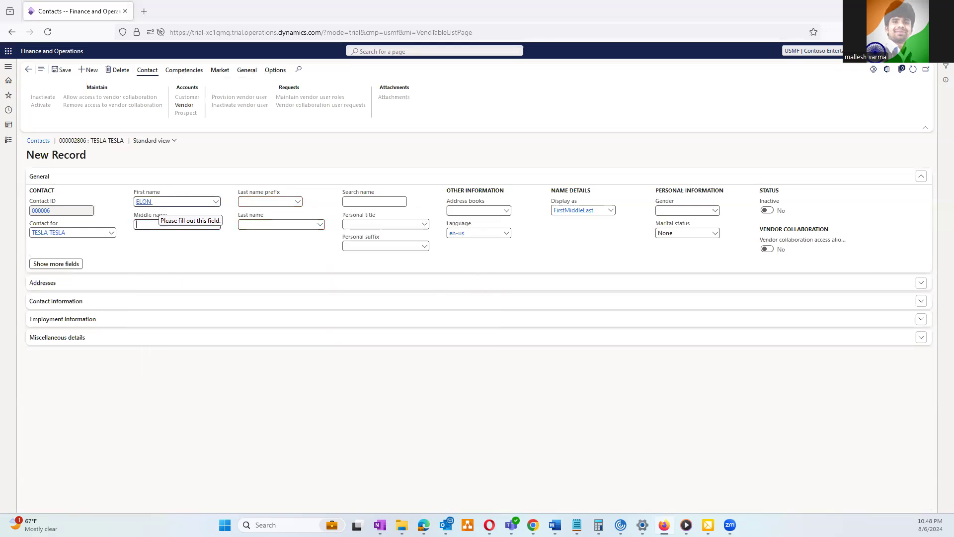
click(265, 223)
text(mask)
key(Tab)
text(Elon M)
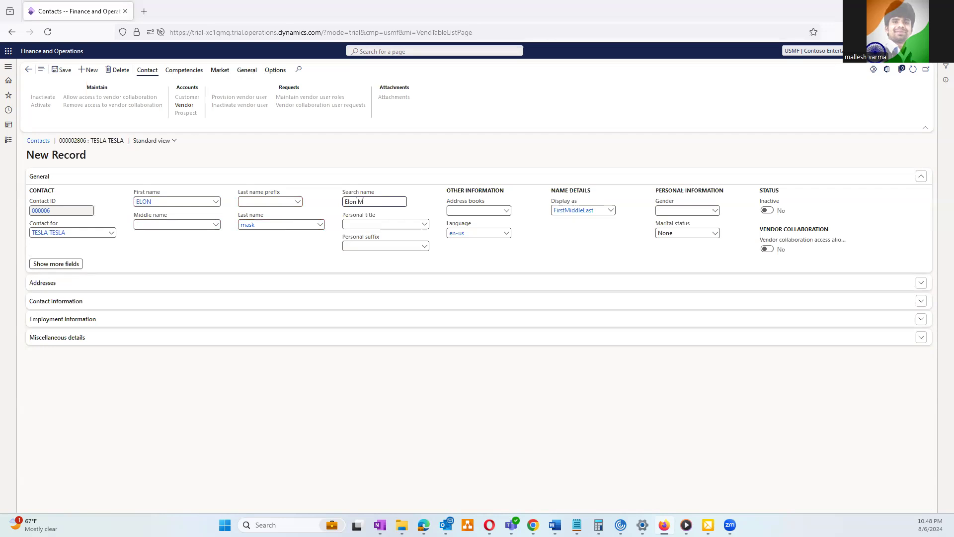
text(ask)
key(Tab)
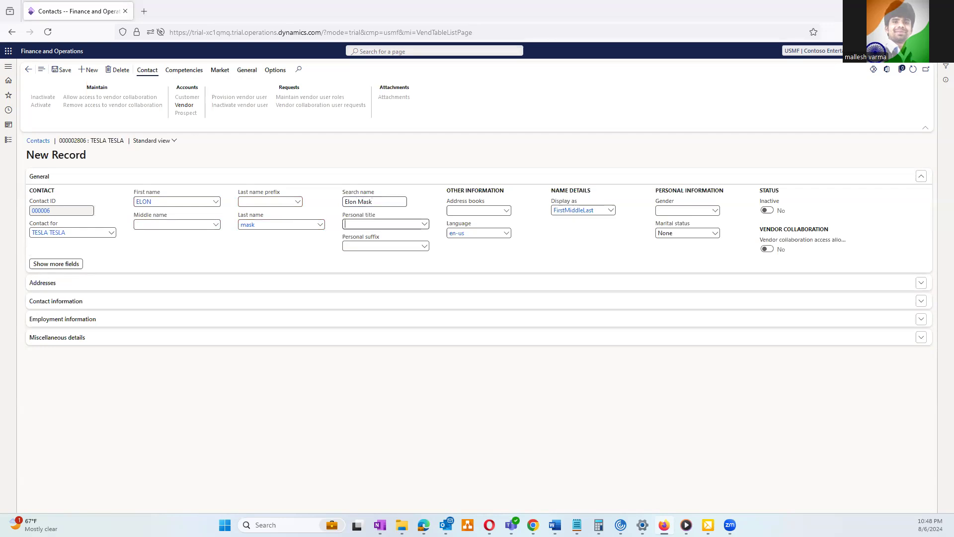
click(63, 72)
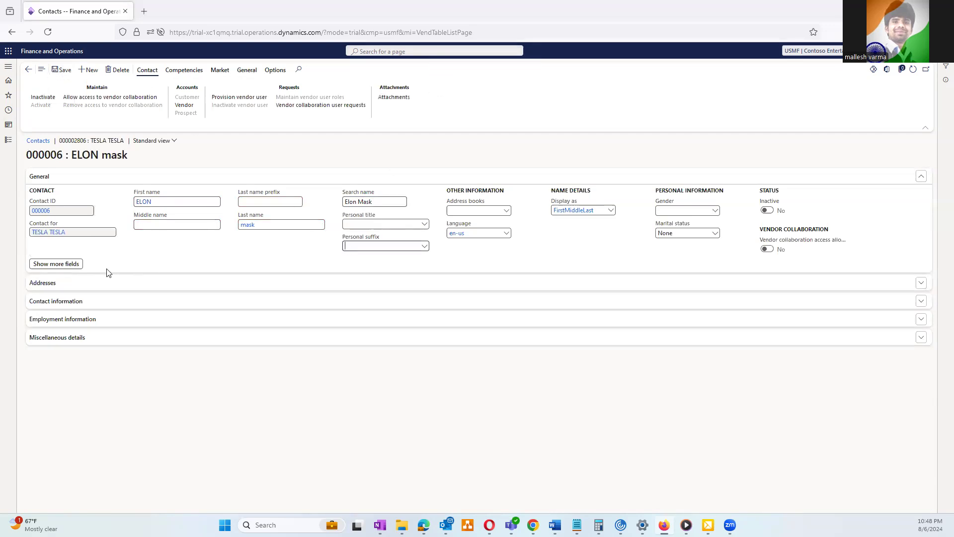
Expand the contact's addresses to confirm Chicago, then return to the TESLA vendor page
click(106, 286)
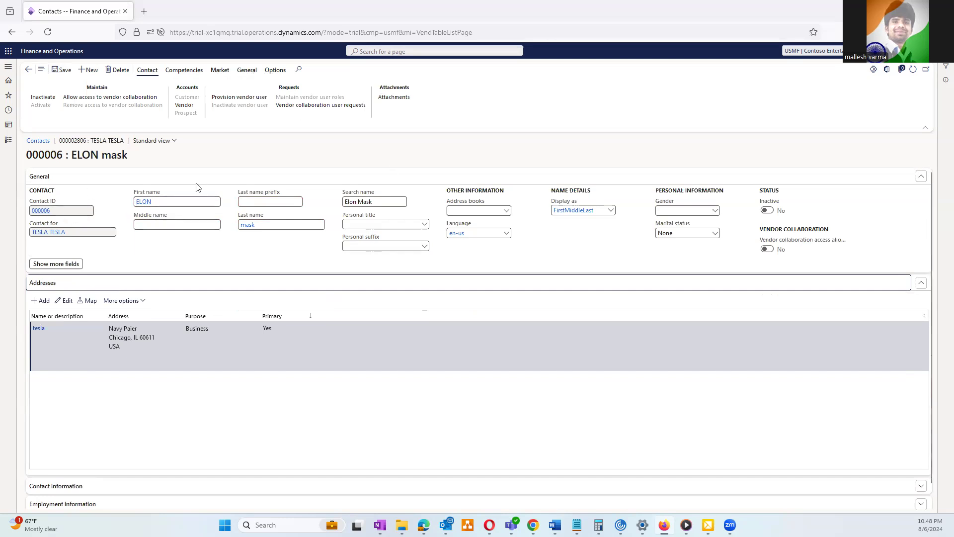
click(28, 71)
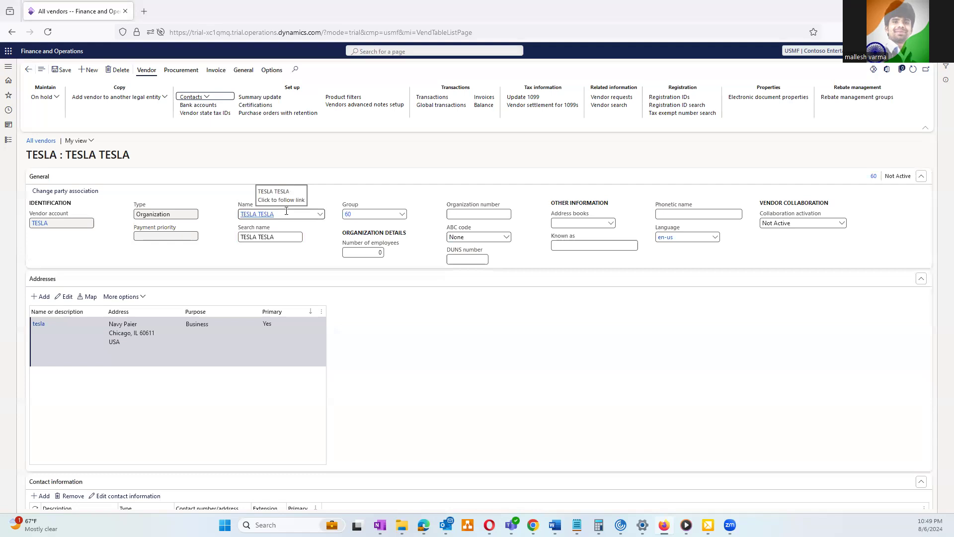
click(352, 214)
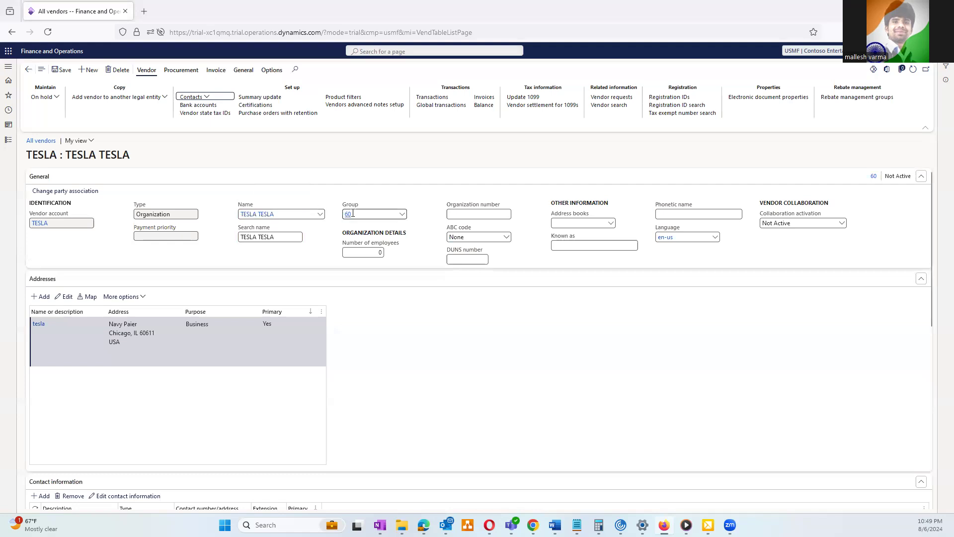
scroll(397, 370, down, 4)
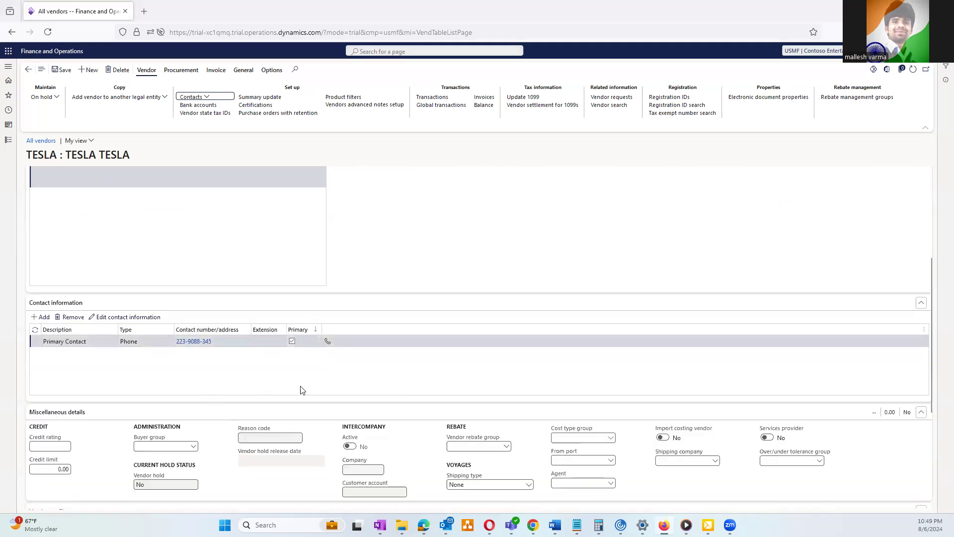
scroll(183, 464, down, 4)
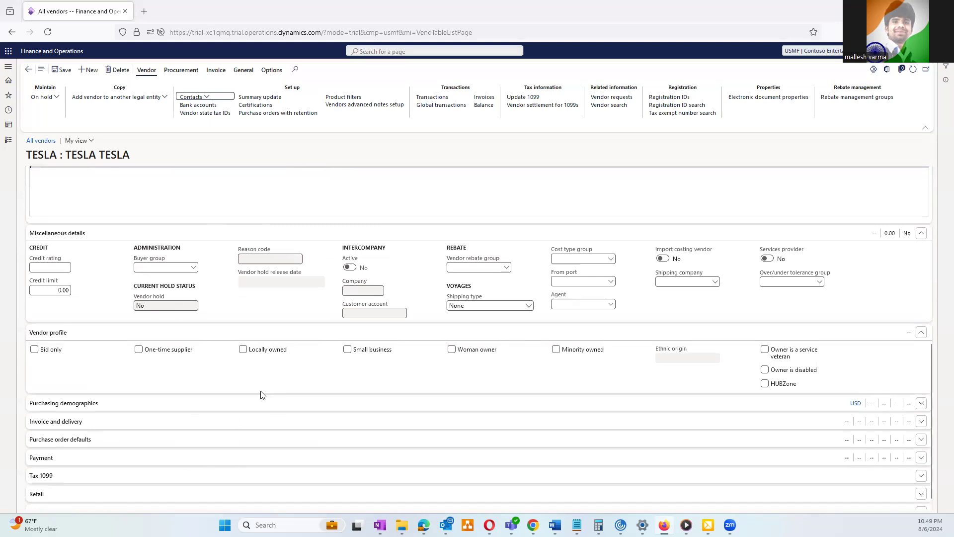
scroll(263, 395, up, 10)
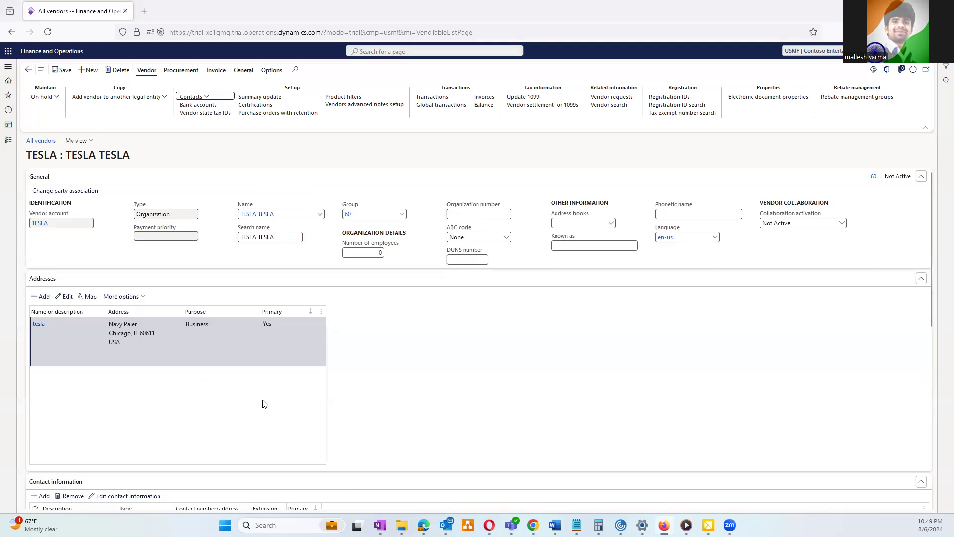